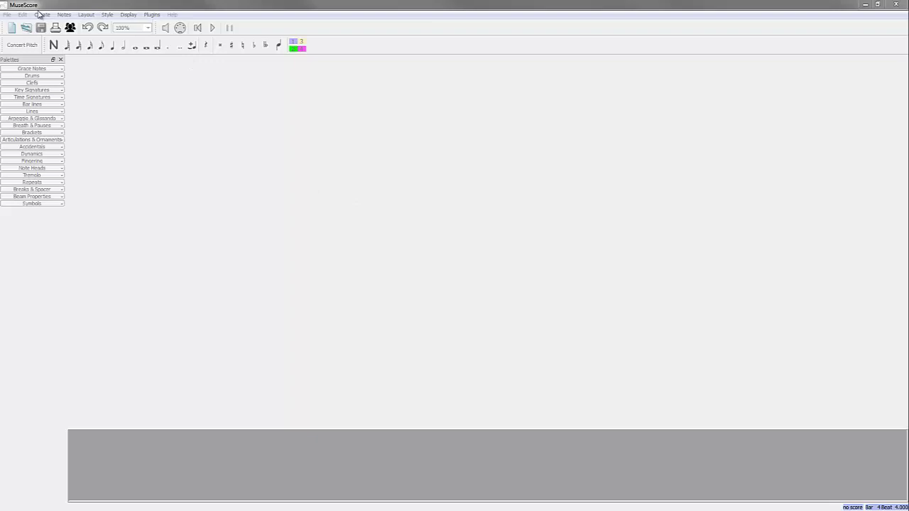
Begin a new score from scratch via File > New with the title 'chord sequence'.
{"action": "left_click", "coordinate": [7, 15]}
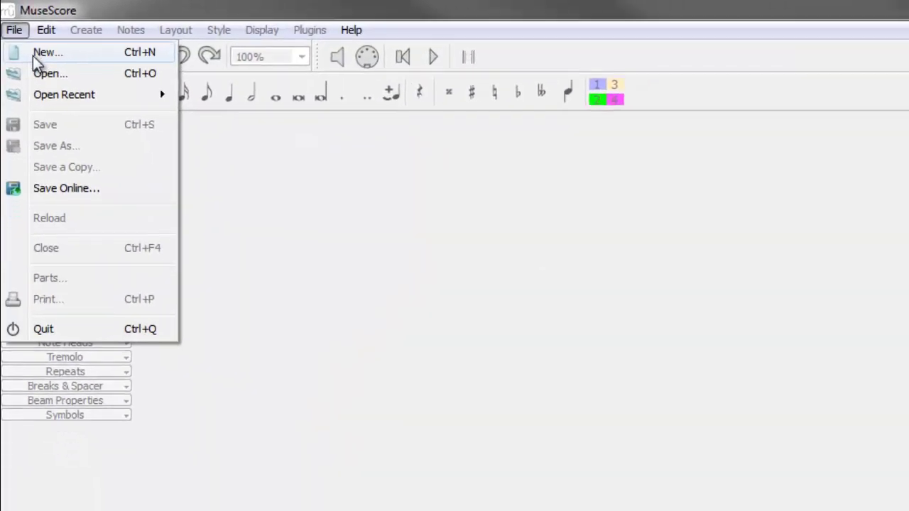
{"action": "left_click", "coordinate": [34, 56]}
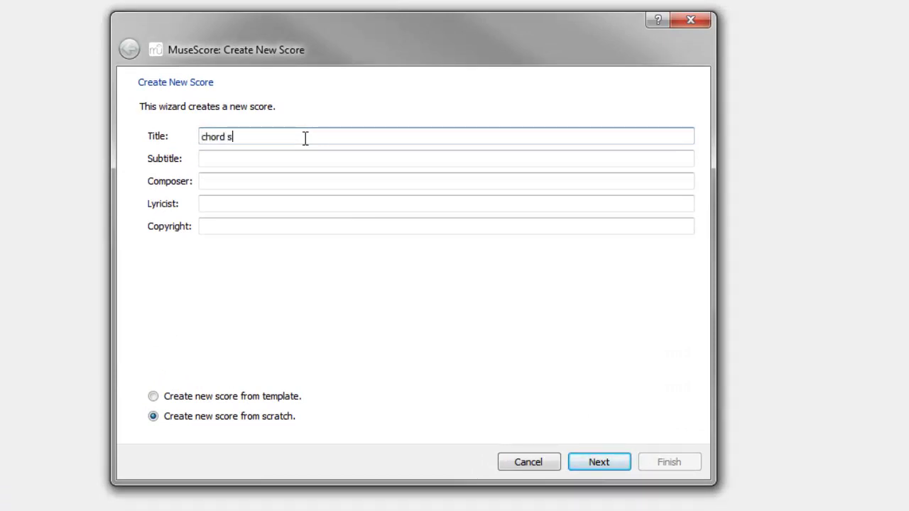
{"action": "type", "text": "quence"}
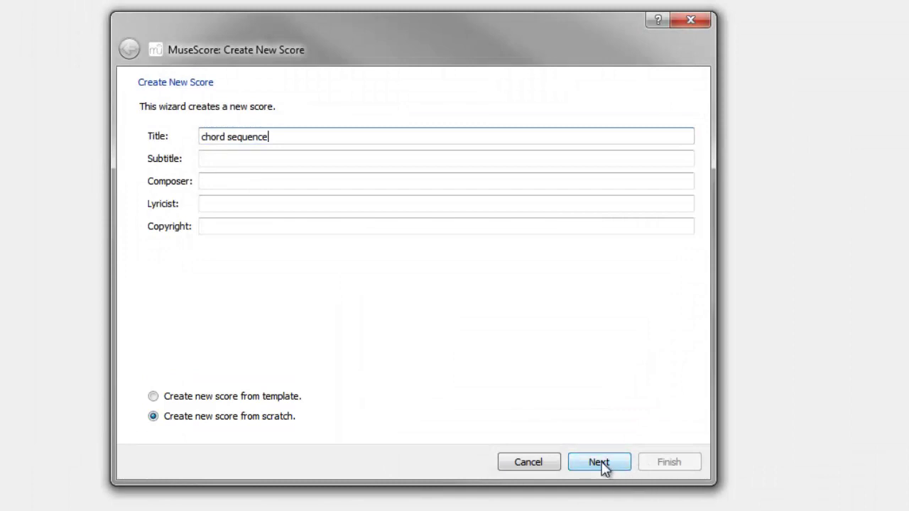
Add a Piano, with treble and bass staves, to the score's instruments.
{"action": "left_click", "coordinate": [602, 466]}
{"action": "left_click", "coordinate": [152, 147]}
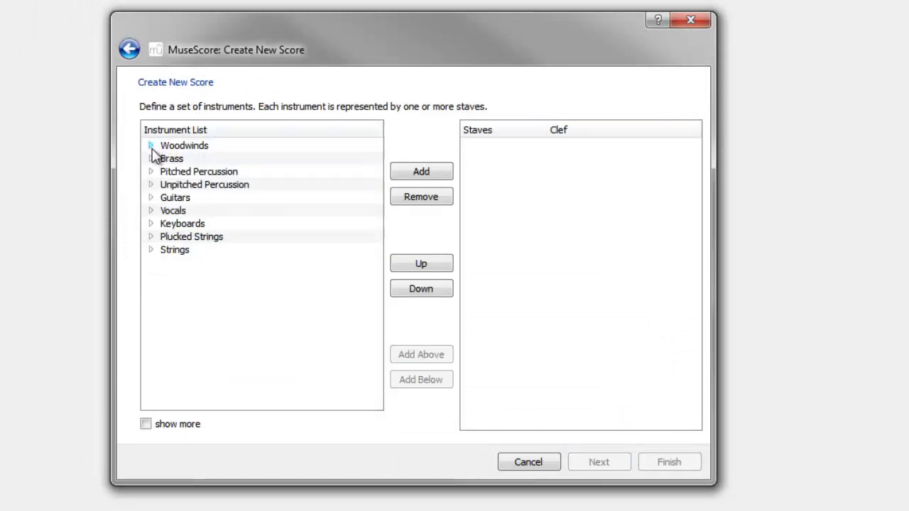
{"action": "left_click", "coordinate": [150, 224]}
{"action": "left_click", "coordinate": [195, 239]}
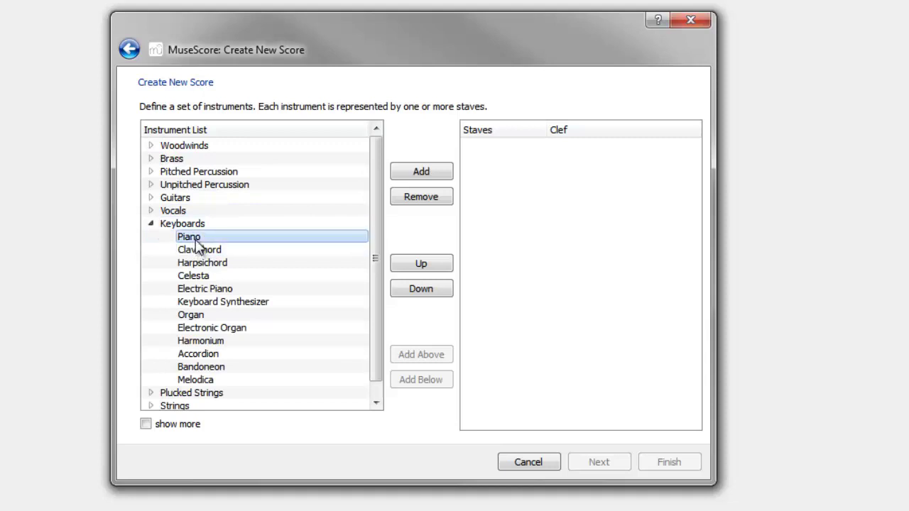
{"action": "left_click", "coordinate": [410, 171]}
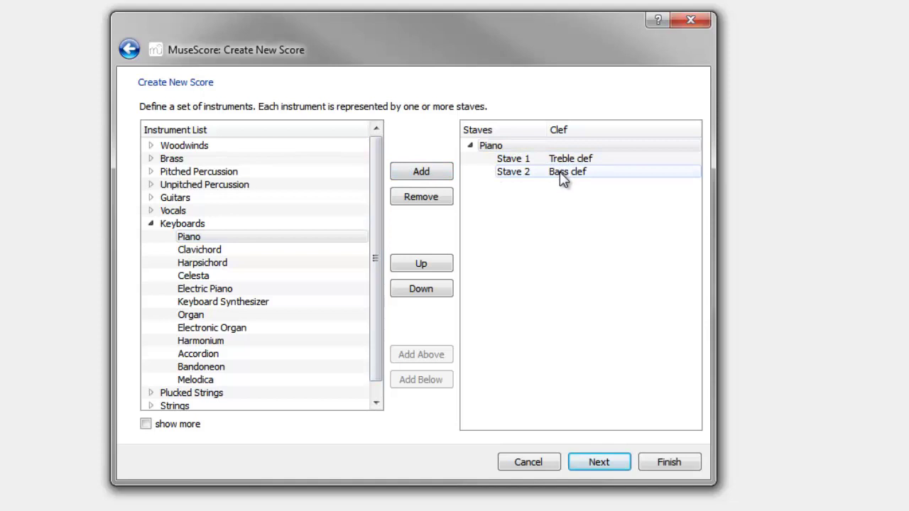
{"action": "left_click", "coordinate": [558, 174]}
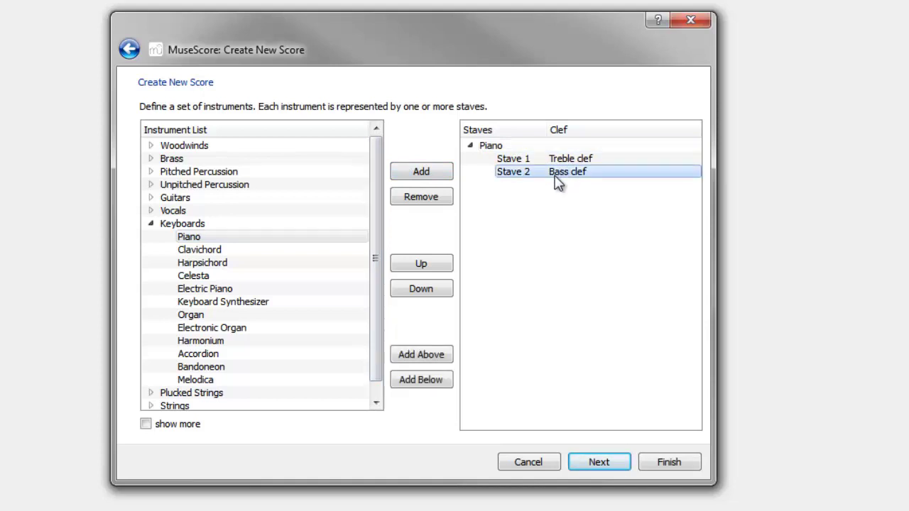
Add a Flute from Woodwinds and move it above the Piano.
{"action": "left_click", "coordinate": [151, 224]}
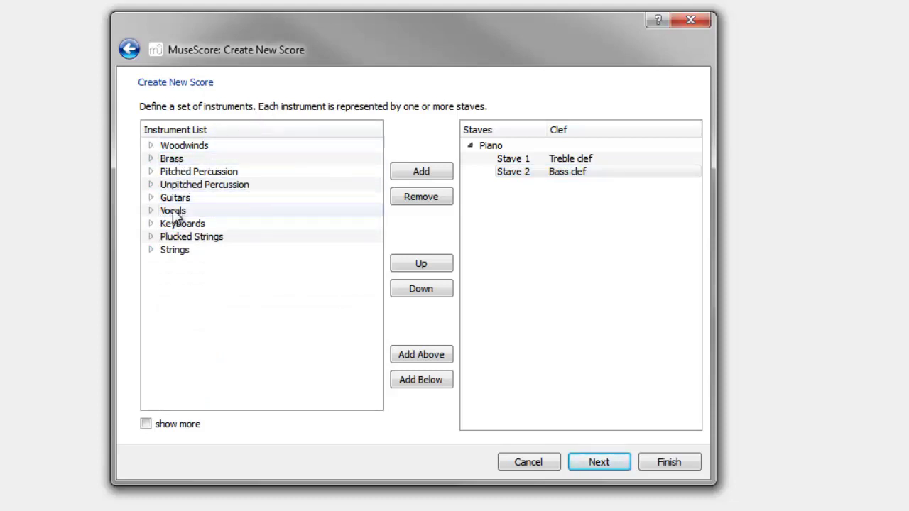
{"action": "left_click", "coordinate": [151, 147]}
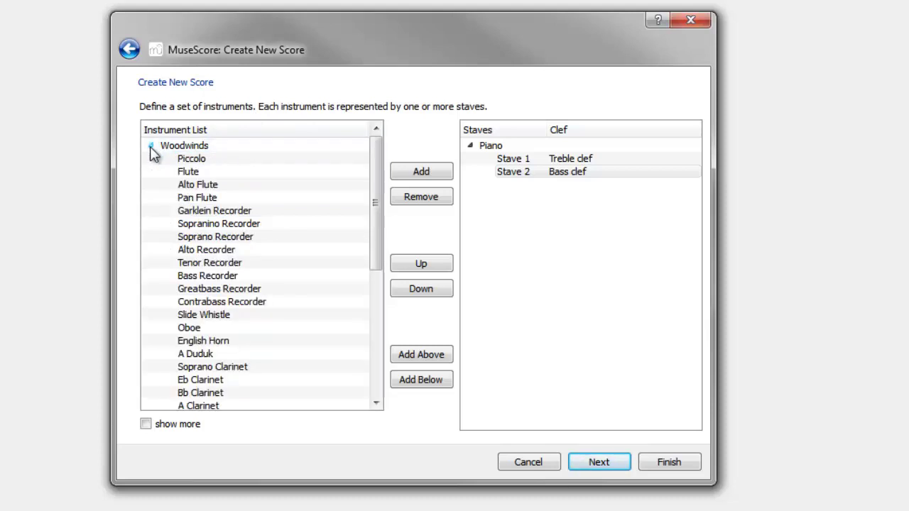
{"action": "left_click", "coordinate": [190, 175]}
{"action": "left_click", "coordinate": [443, 181]}
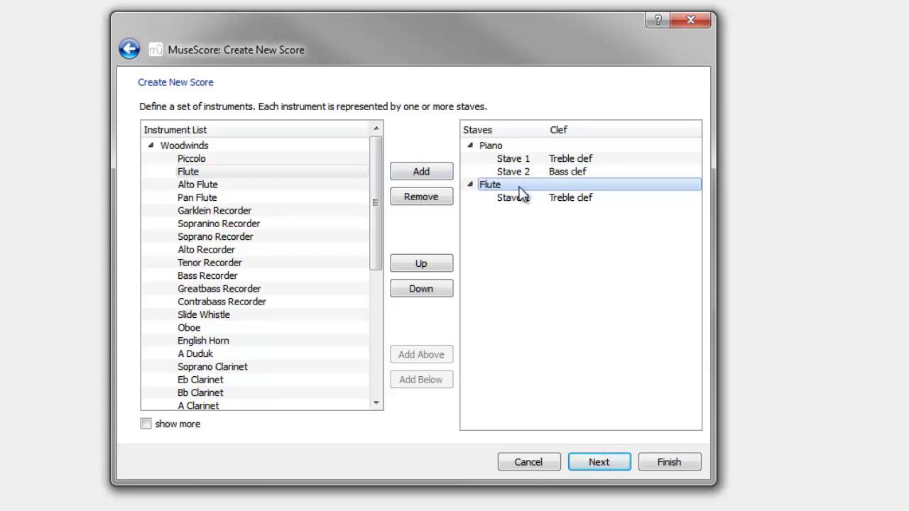
{"action": "left_click", "coordinate": [432, 267]}
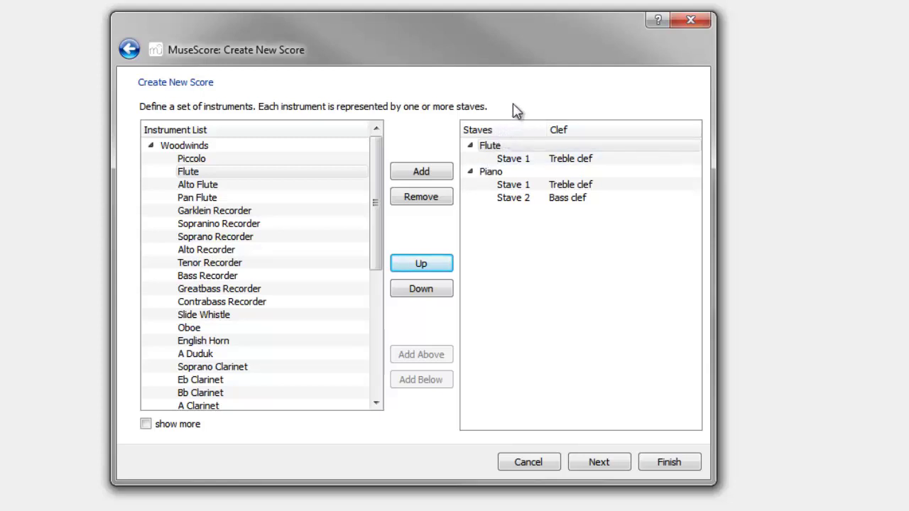
Accept the C major key with no sharps or flats and 4/4 time.
{"action": "left_click", "coordinate": [603, 466]}
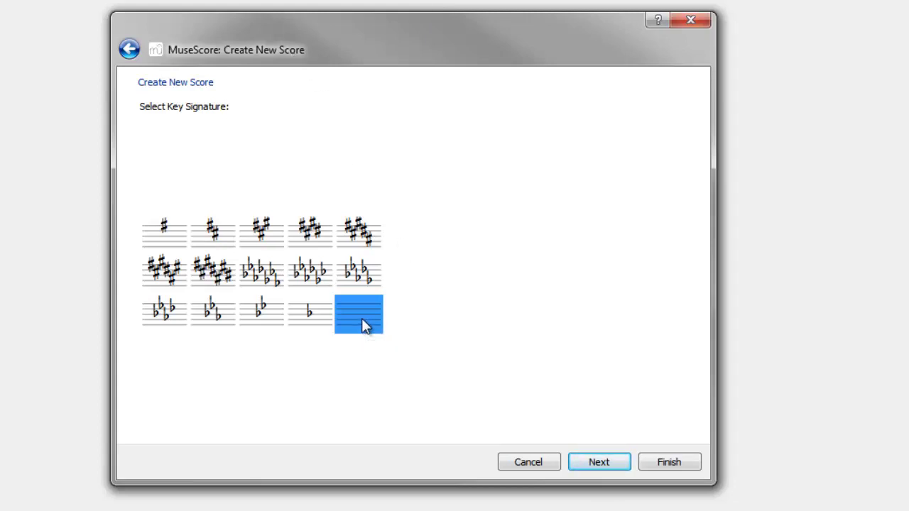
{"action": "left_click", "coordinate": [603, 465]}
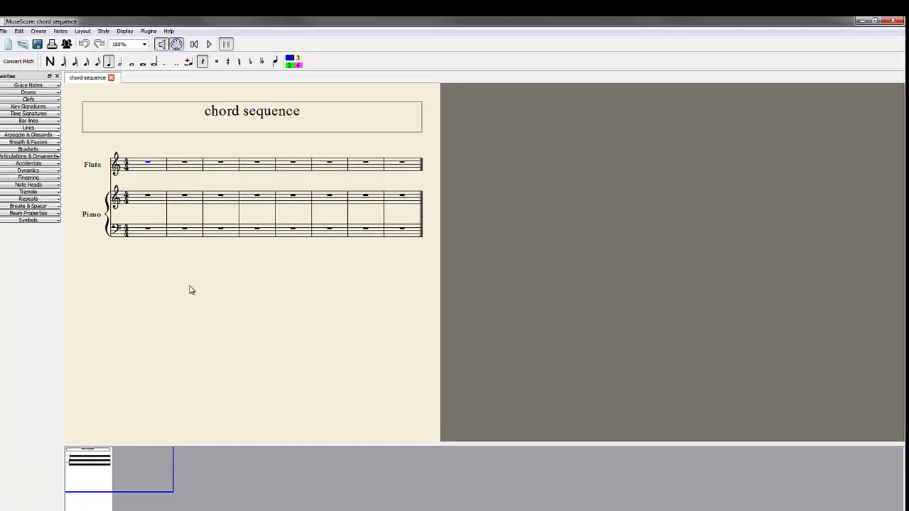
Pan and zoom so the score's title and staff labels come into view.
{"action": "left_click_drag", "start_coordinate": [187, 285], "coordinate": [309, 325]}
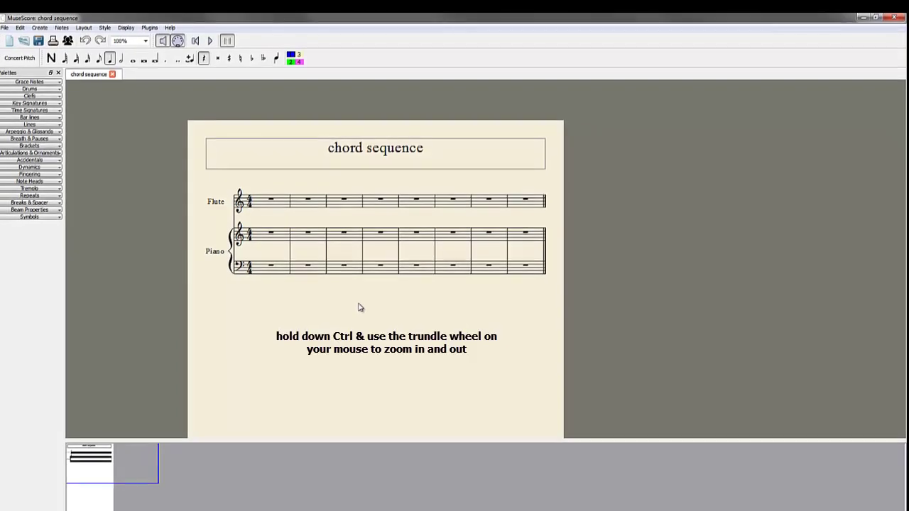
{"action": "scroll", "coordinate": [359, 310], "scroll_direction": "up", "scroll_amount": 8}
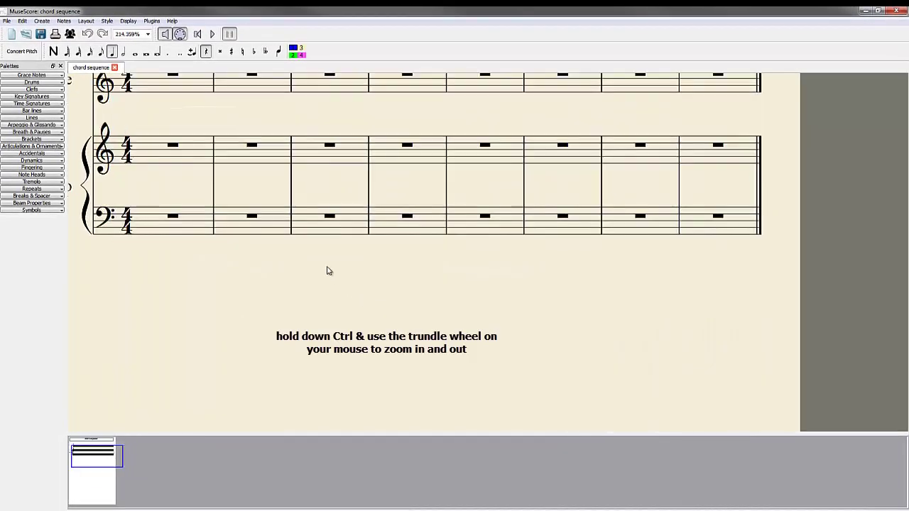
{"action": "left_click_drag", "start_coordinate": [327, 270], "coordinate": [382, 397]}
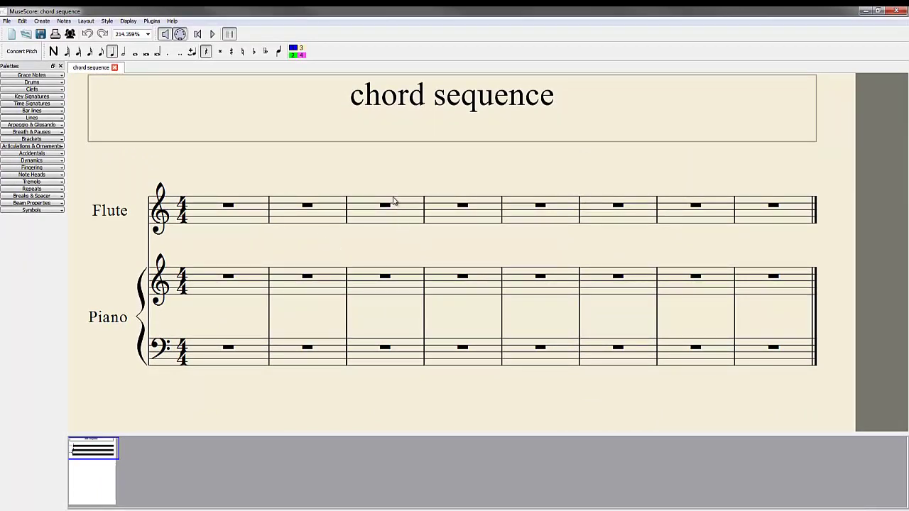
{"action": "scroll", "coordinate": [410, 250], "scroll_direction": "up", "scroll_amount": 3}
{"action": "scroll", "coordinate": [409, 252], "scroll_direction": "down", "scroll_amount": 6}
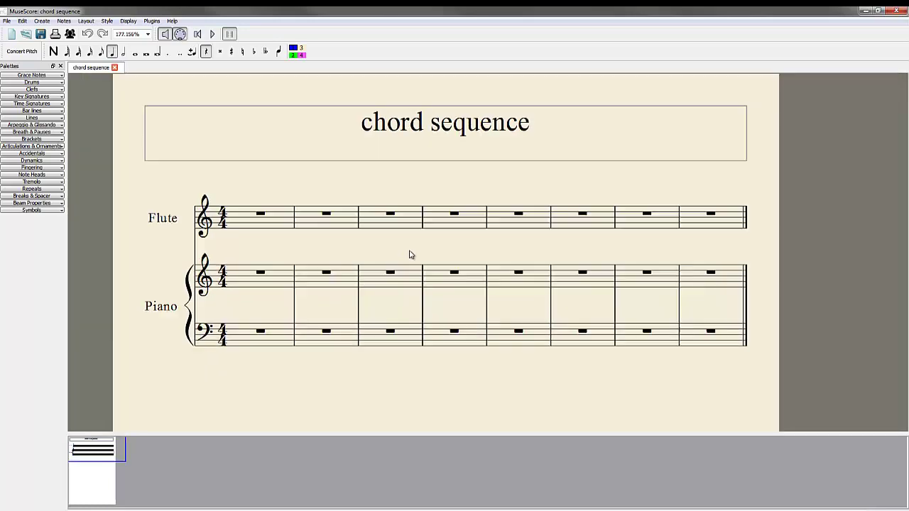
{"action": "scroll", "coordinate": [409, 255], "scroll_direction": "up", "scroll_amount": 3}
{"action": "scroll", "coordinate": [408, 255], "scroll_direction": "down", "scroll_amount": 3}
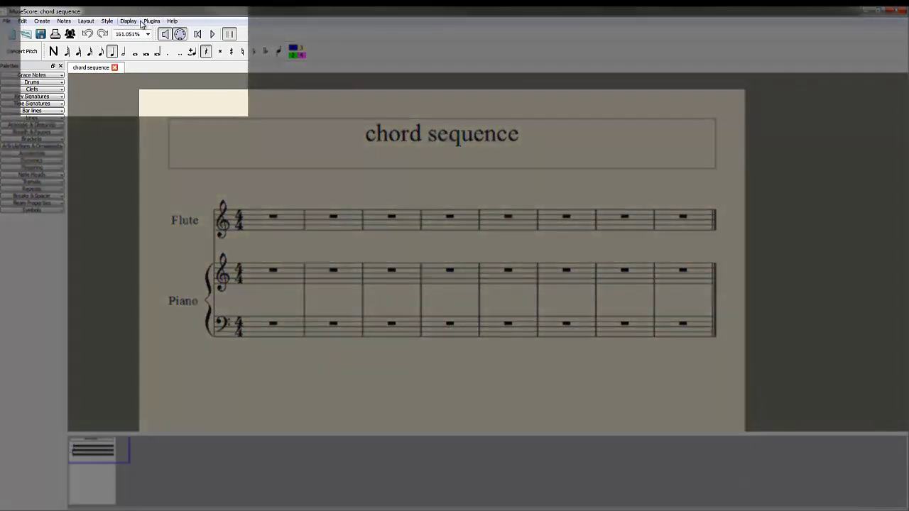
Try 150% then 100% zoom, then zoom to about 177% showing title and all staves.
{"action": "left_click", "coordinate": [147, 34]}
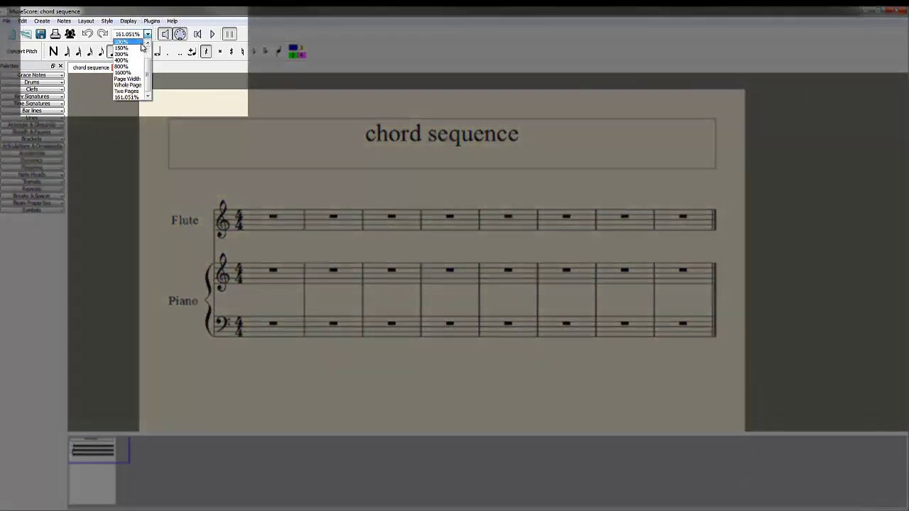
{"action": "left_click", "coordinate": [138, 49]}
{"action": "left_click", "coordinate": [147, 34]}
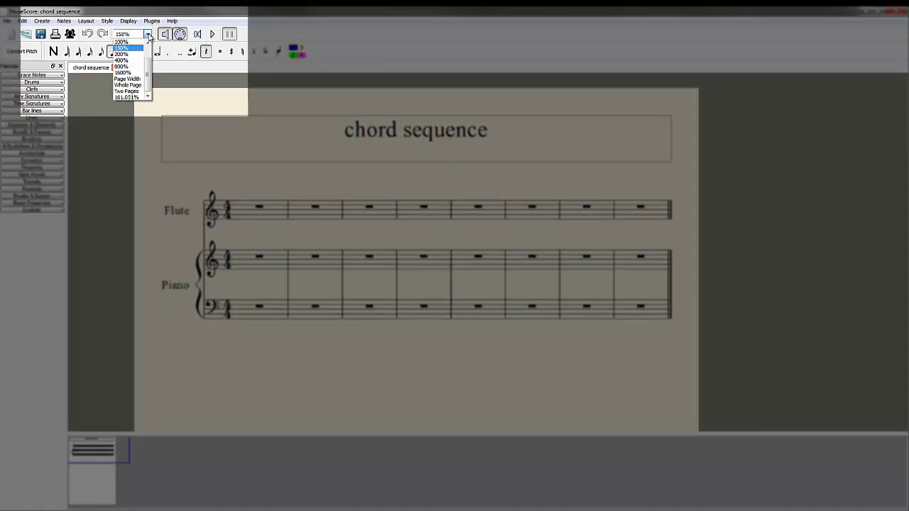
{"action": "left_click", "coordinate": [142, 42]}
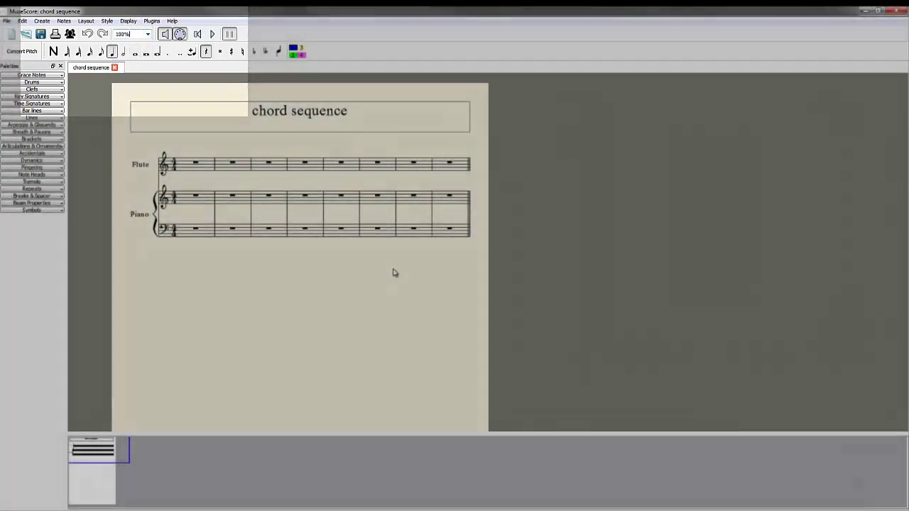
{"action": "scroll", "coordinate": [394, 272], "scroll_direction": "up", "scroll_amount": 6}
{"action": "scroll", "coordinate": [450, 408], "scroll_direction": "down", "scroll_amount": 2}
{"action": "scroll", "coordinate": [448, 371], "scroll_direction": "up", "scroll_amount": 2}
{"action": "left_click_drag", "start_coordinate": [449, 371], "coordinate": [407, 368]}
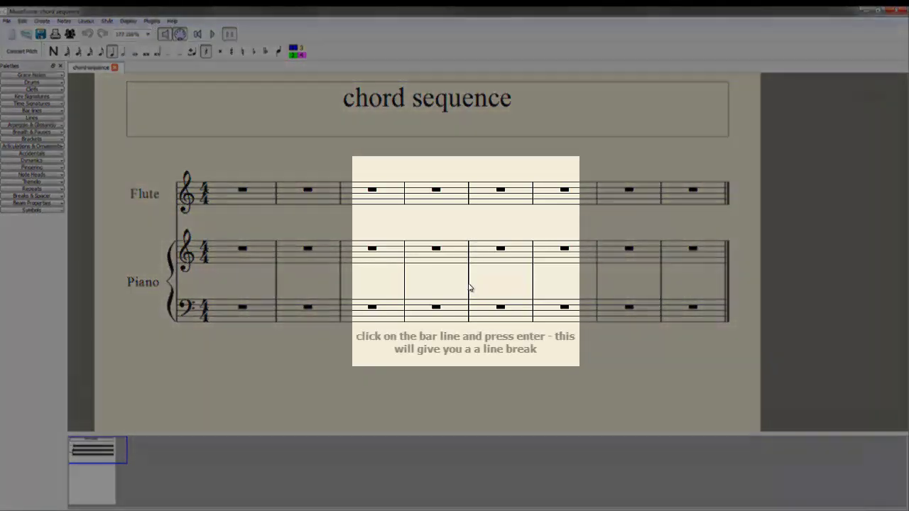
Insert a line break at the barline after bar 4, then zoom to about 195% and recentre.
{"action": "left_click", "coordinate": [469, 288]}
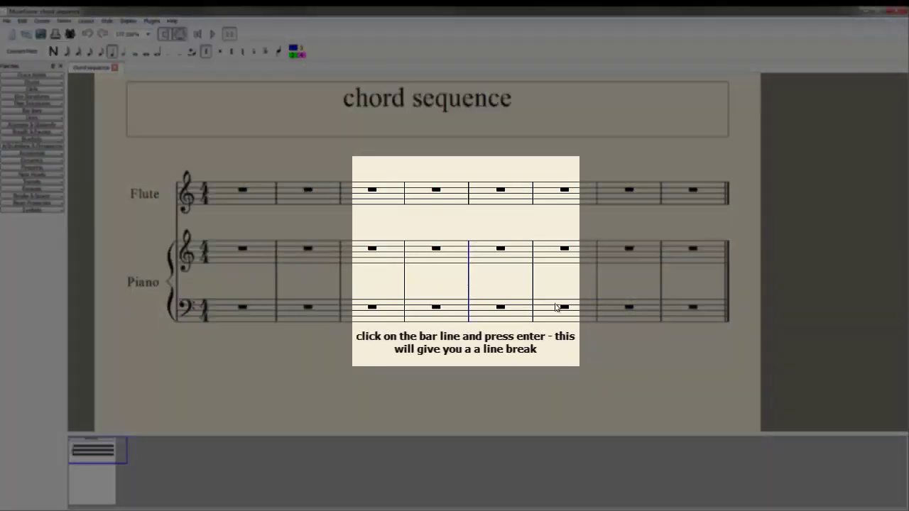
{"action": "key", "text": "Return"}
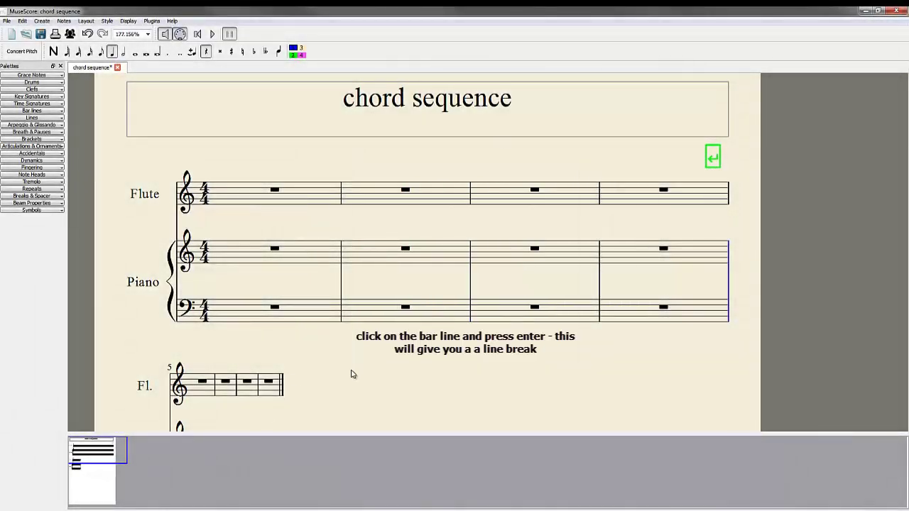
{"action": "mouse_move", "coordinate": [351, 375]}
{"action": "left_mouse_down"}
{"action": "mouse_move", "coordinate": [288, 292]}
{"action": "mouse_move", "coordinate": [361, 355]}
{"action": "mouse_move", "coordinate": [346, 374]}
{"action": "left_mouse_up"}
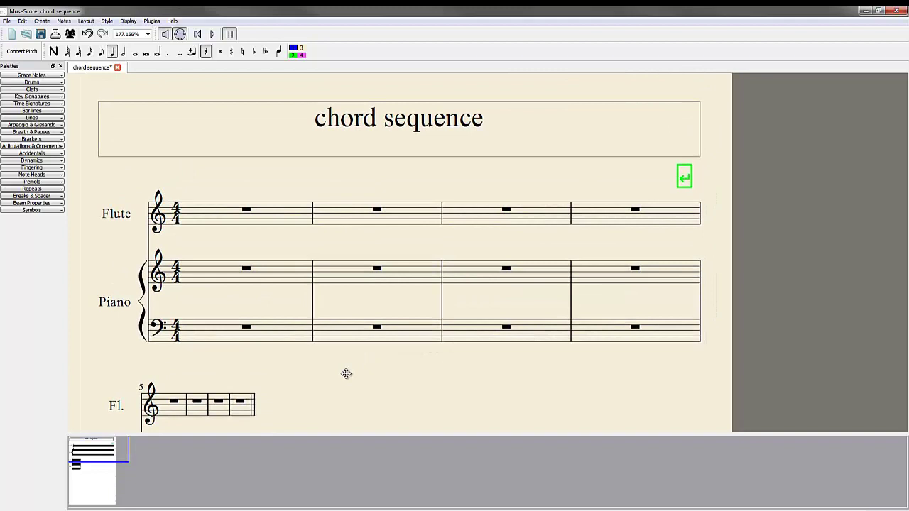
{"action": "scroll", "coordinate": [433, 286], "scroll_direction": "up", "scroll_amount": 1, "text": "ctrl"}
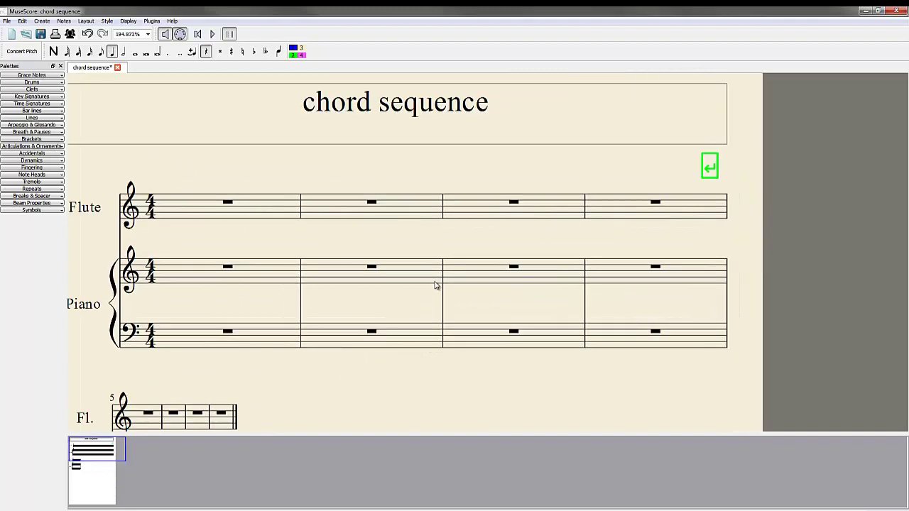
{"action": "left_click_drag", "start_coordinate": [318, 159], "coordinate": [348, 146]}
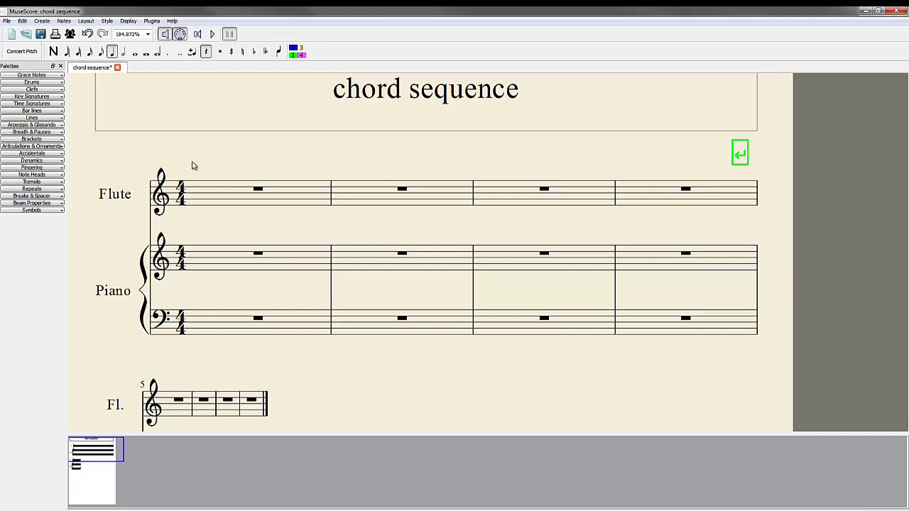
{"action": "left_click_drag", "start_coordinate": [192, 165], "coordinate": [195, 154]}
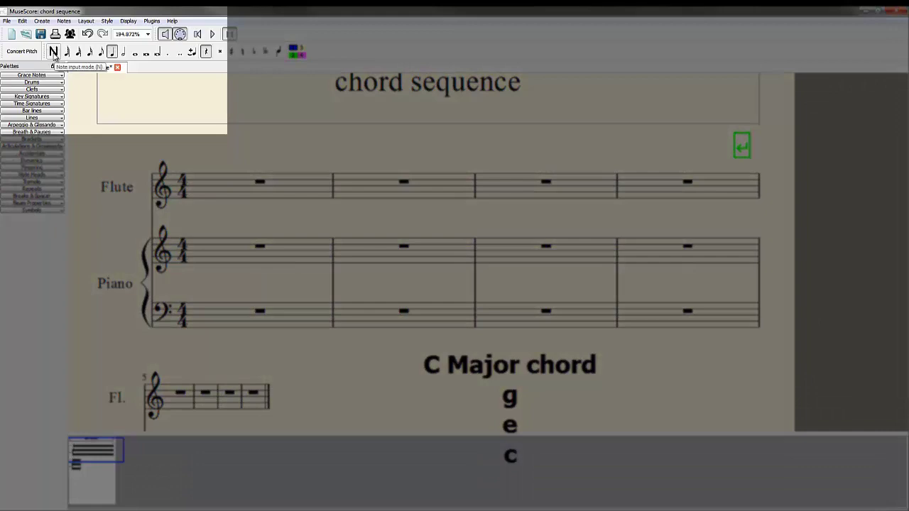
Enter a C–E–G whole-note chord in bar 1 of the piano treble staff.
{"action": "left_click", "coordinate": [54, 56]}
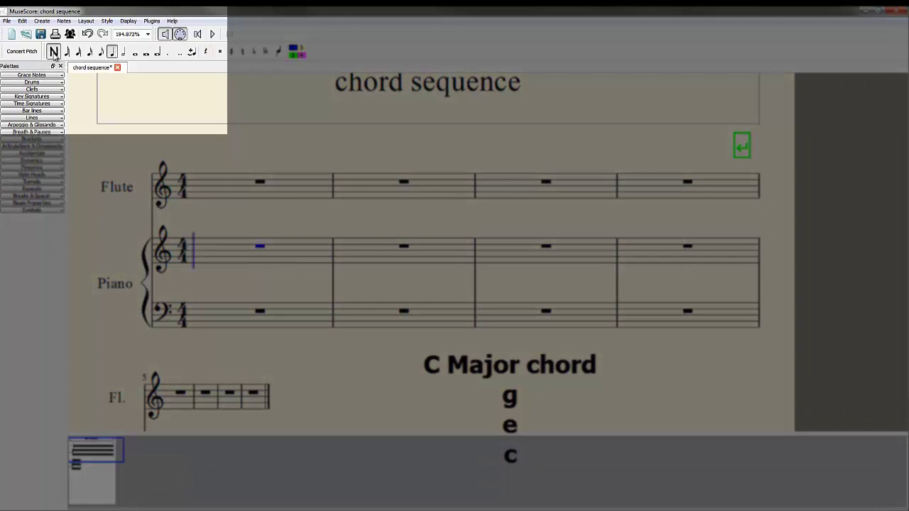
{"action": "left_click", "coordinate": [135, 54]}
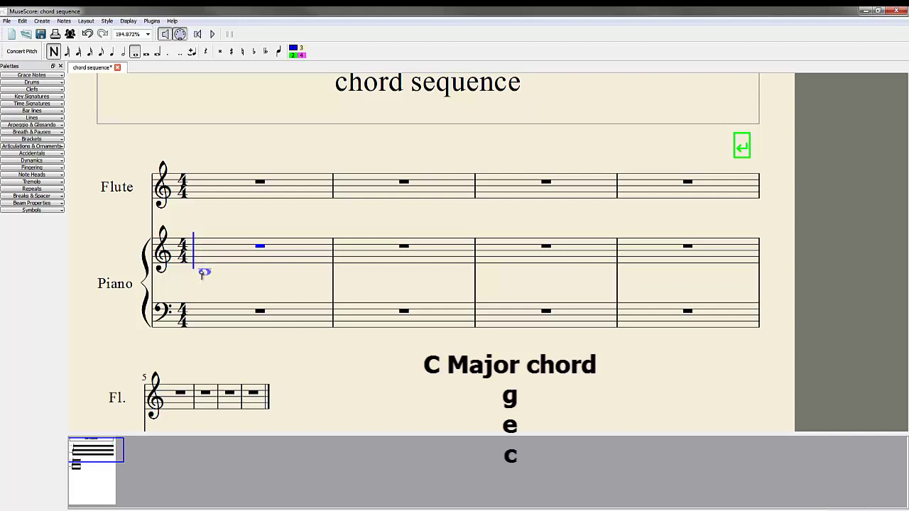
{"action": "left_click", "coordinate": [204, 270]}
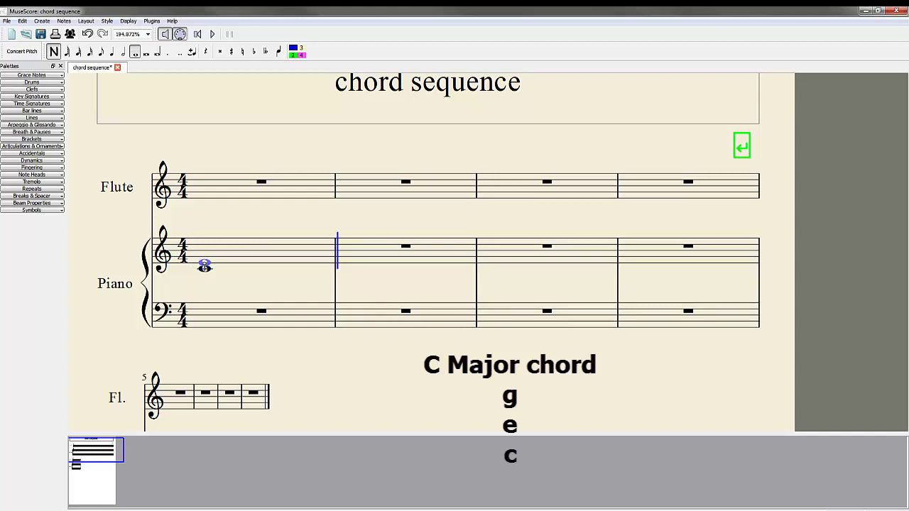
{"action": "left_click", "coordinate": [204, 264], "text": "shift"}
{"action": "left_click", "coordinate": [204, 258], "text": "shift"}
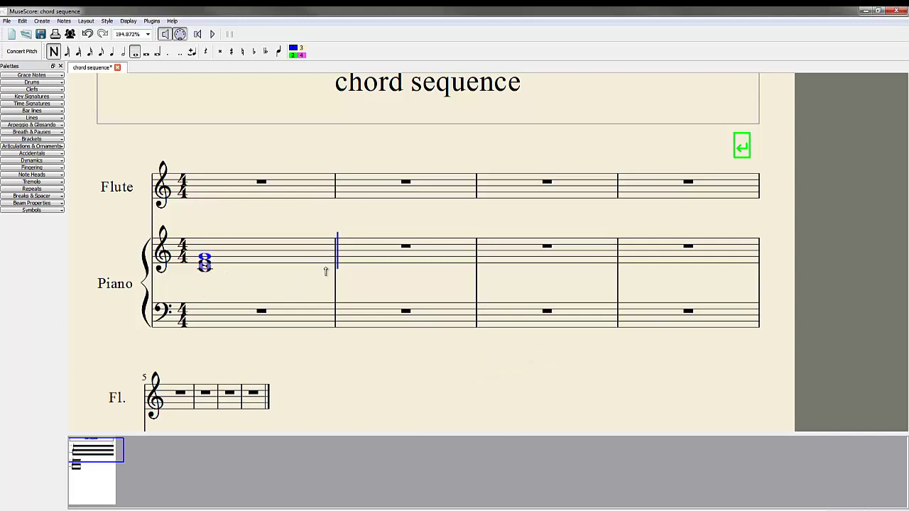
Leave note input and select the whole bar 1 chord.
{"action": "key", "text": "Escape"}
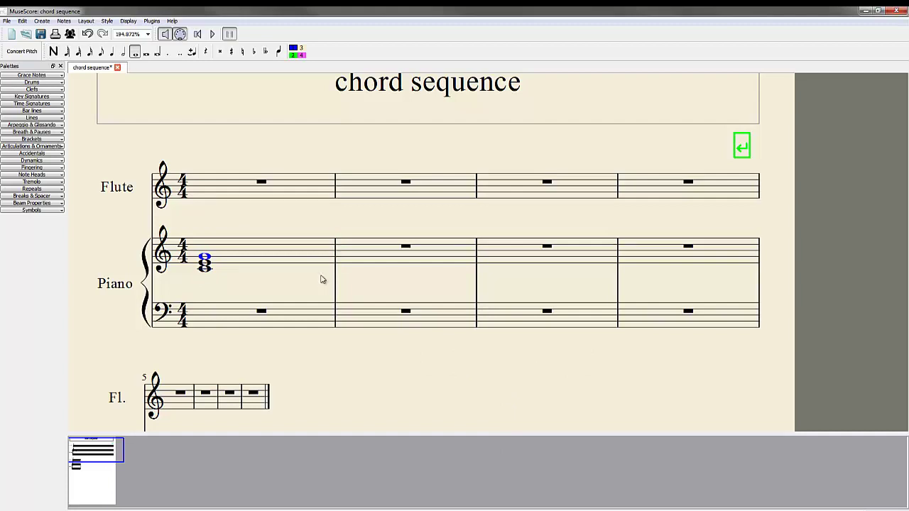
{"action": "left_click_drag", "start_coordinate": [267, 226], "coordinate": [285, 201]}
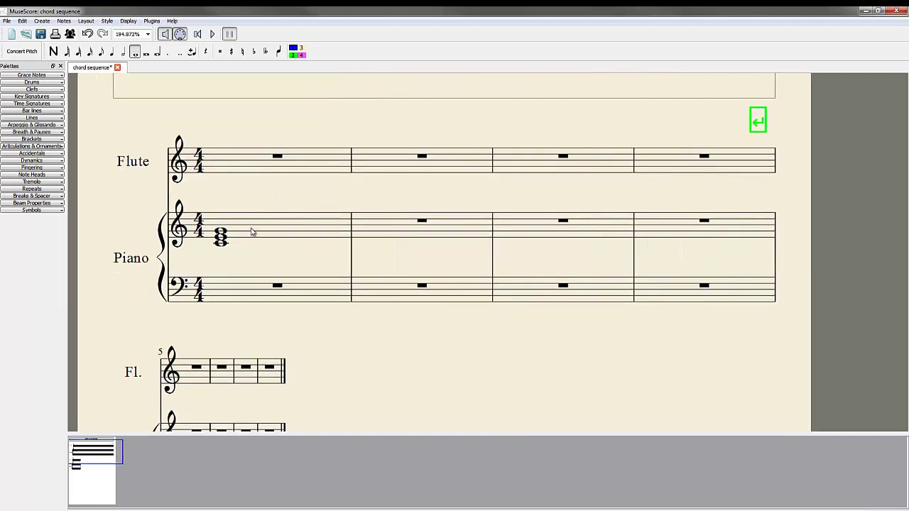
{"action": "left_click", "coordinate": [221, 242]}
{"action": "left_click", "coordinate": [221, 240]}
Select piano treble bar 1 and repeat its chord into bar 2 with R.
{"action": "left_click", "coordinate": [257, 231]}
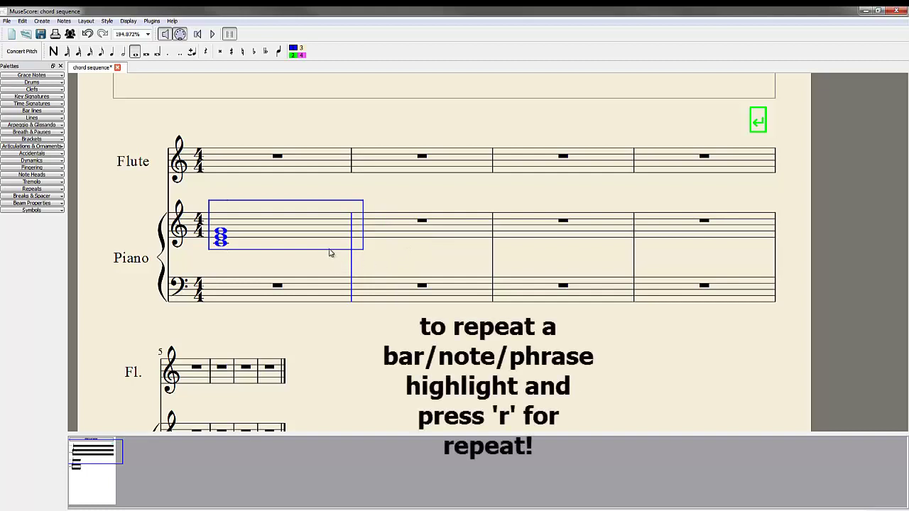
{"action": "key", "text": "r"}
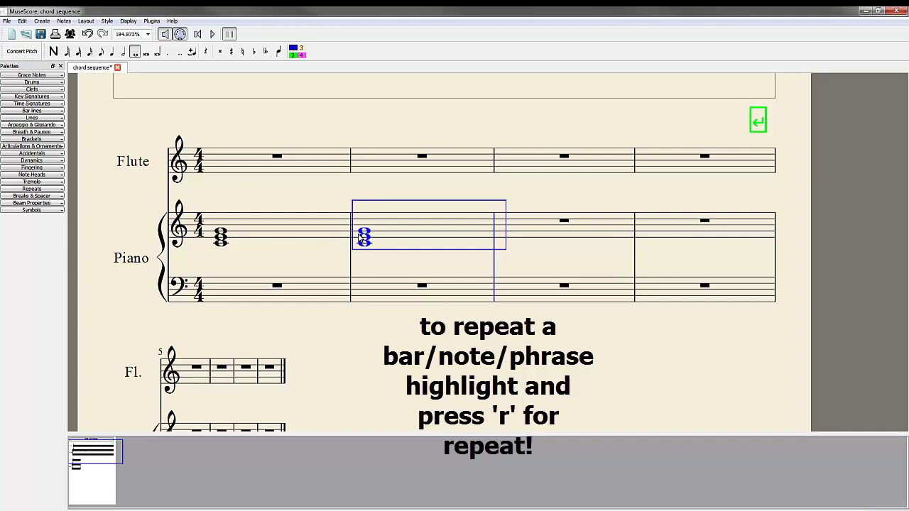
{"action": "left_click", "coordinate": [365, 187]}
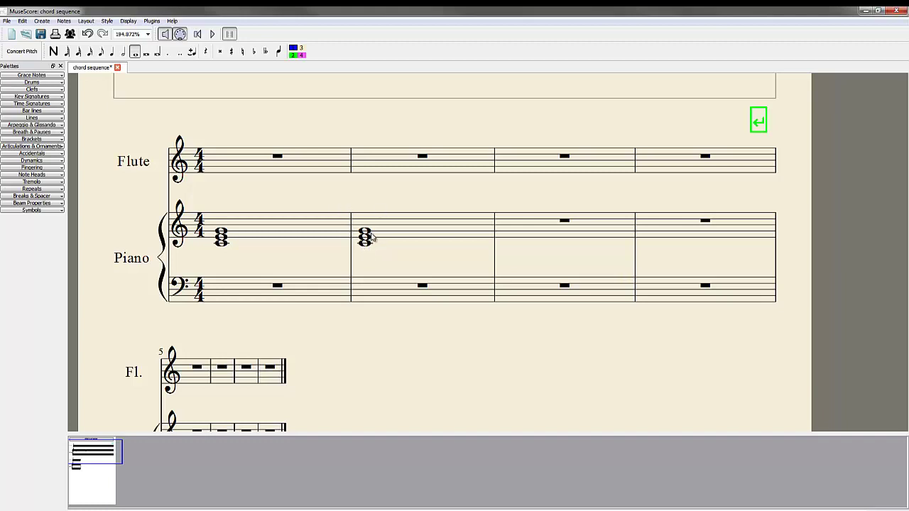
{"action": "left_click_drag", "start_coordinate": [266, 198], "coordinate": [256, 170]}
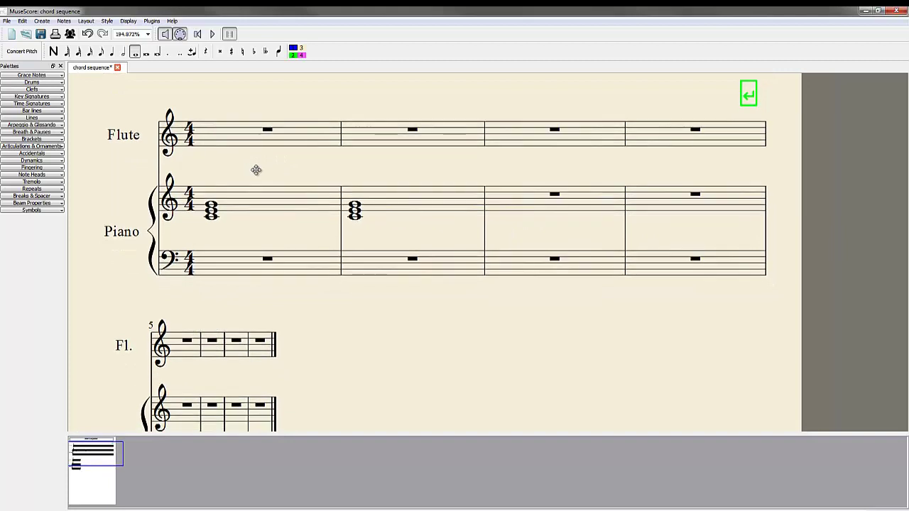
Shift the bar 2 piano chord down two steps and back up one with the arrow keys.
{"action": "left_click", "coordinate": [355, 217]}
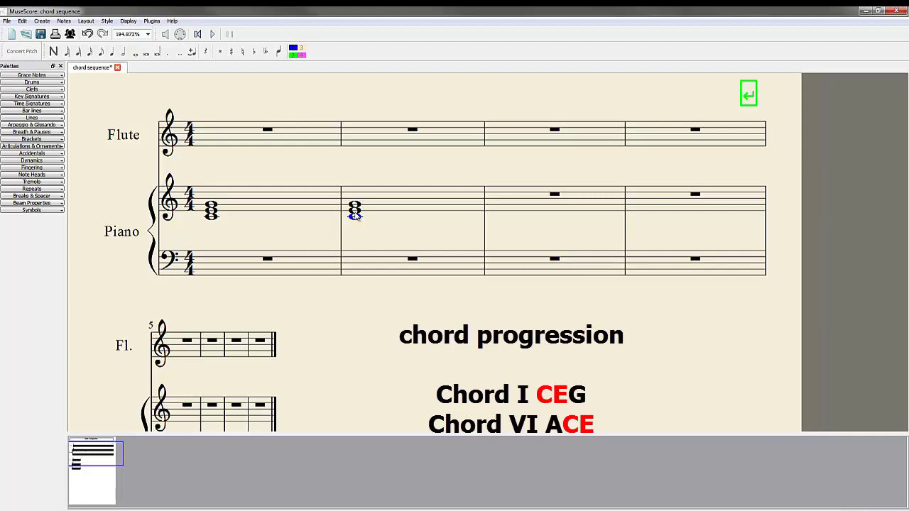
{"action": "key", "text": "Escape"}
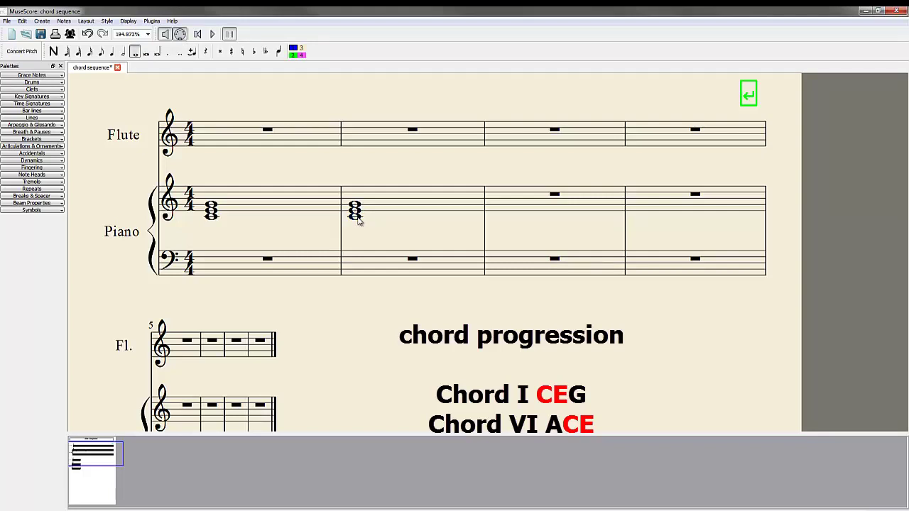
{"action": "left_click", "coordinate": [371, 211]}
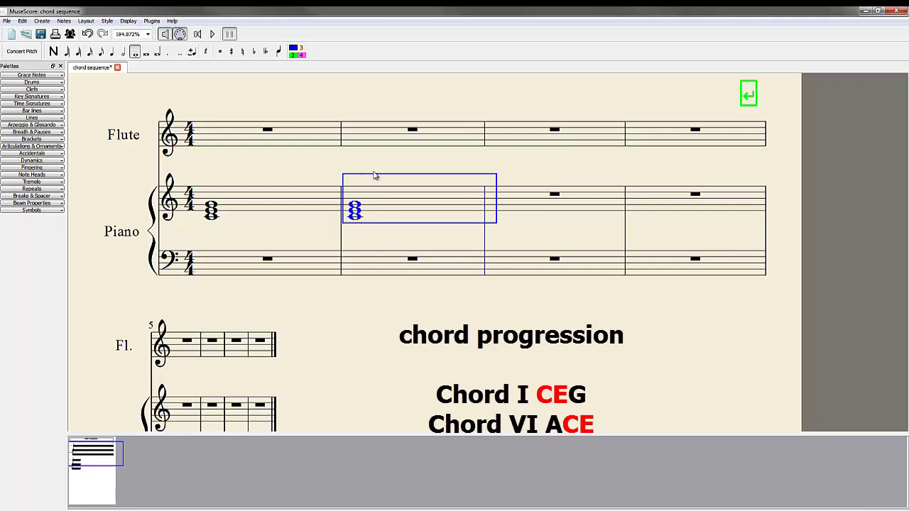
{"action": "key", "text": "Down"}
{"action": "key", "text": "Down"}
{"action": "key", "text": "Down"}
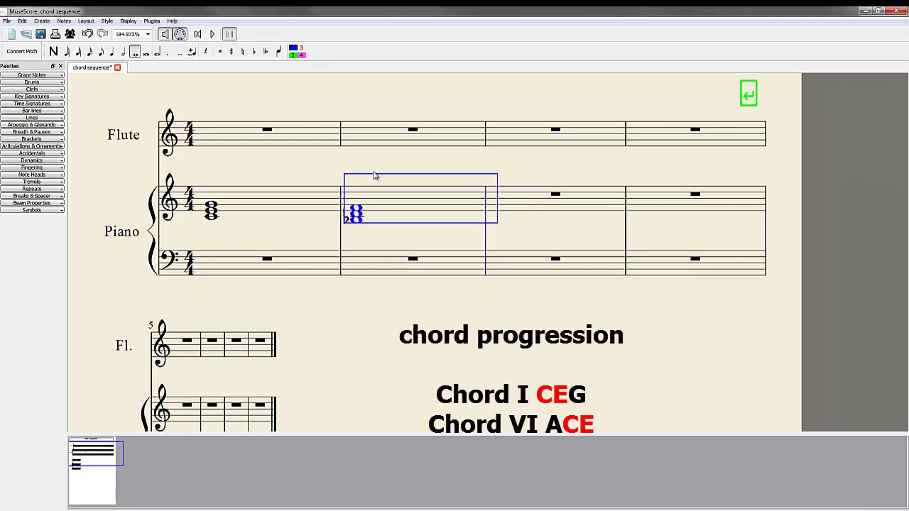
{"action": "key", "text": "Down"}
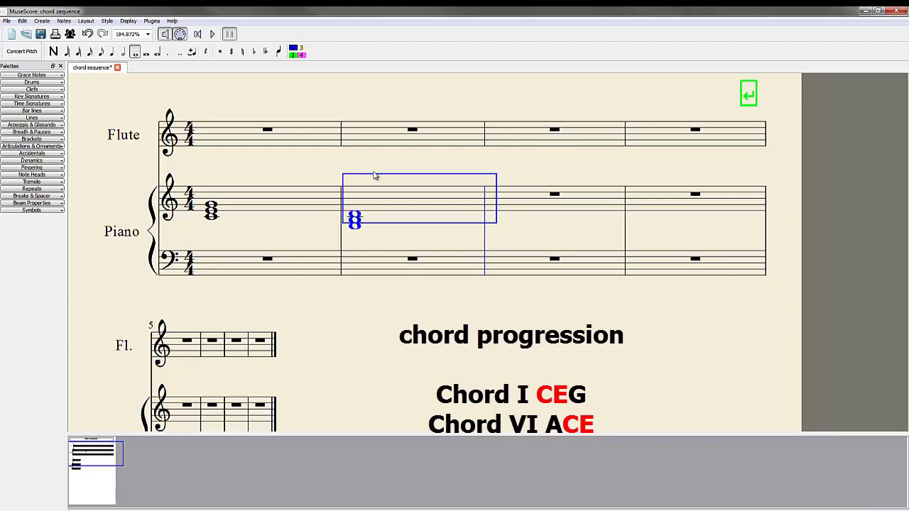
{"action": "key", "text": "Up"}
{"action": "key", "text": "Up"}
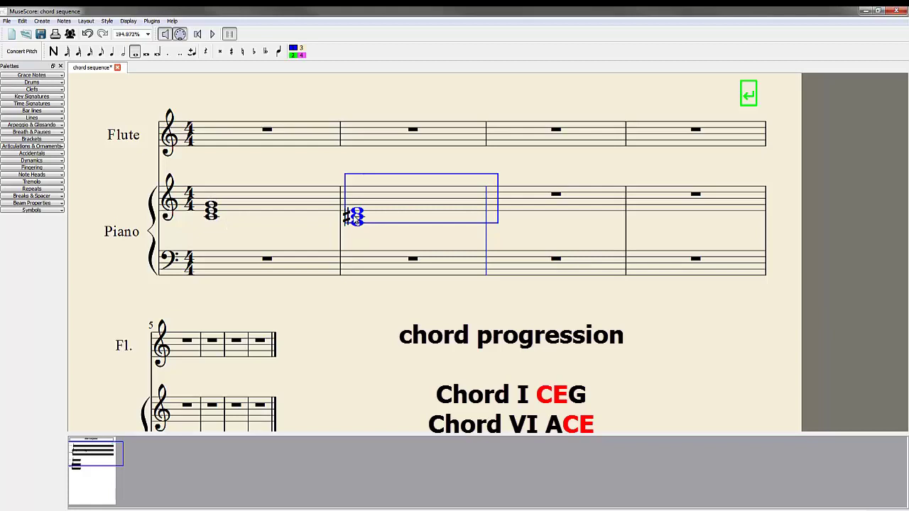
Delete the stray sharp in front of the bar 2 chord.
{"action": "left_click", "coordinate": [405, 240]}
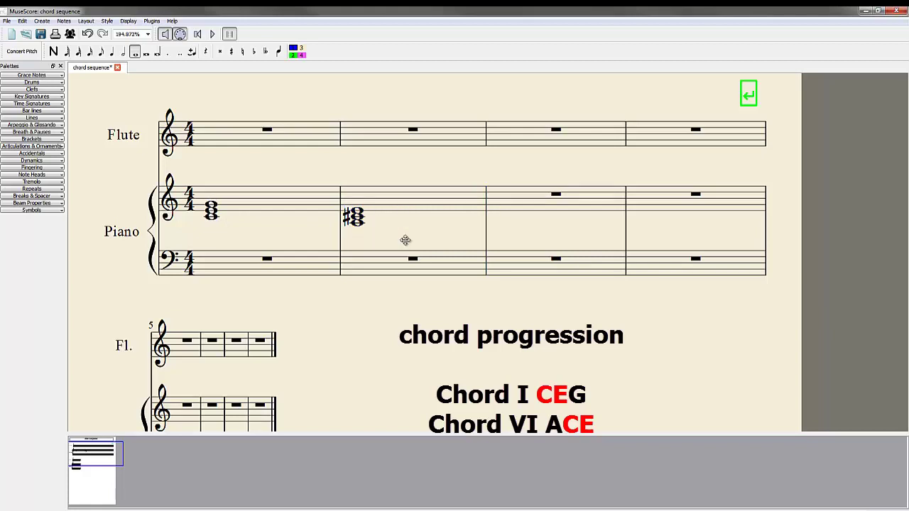
{"action": "left_click", "coordinate": [346, 220]}
{"action": "key", "text": "Delete"}
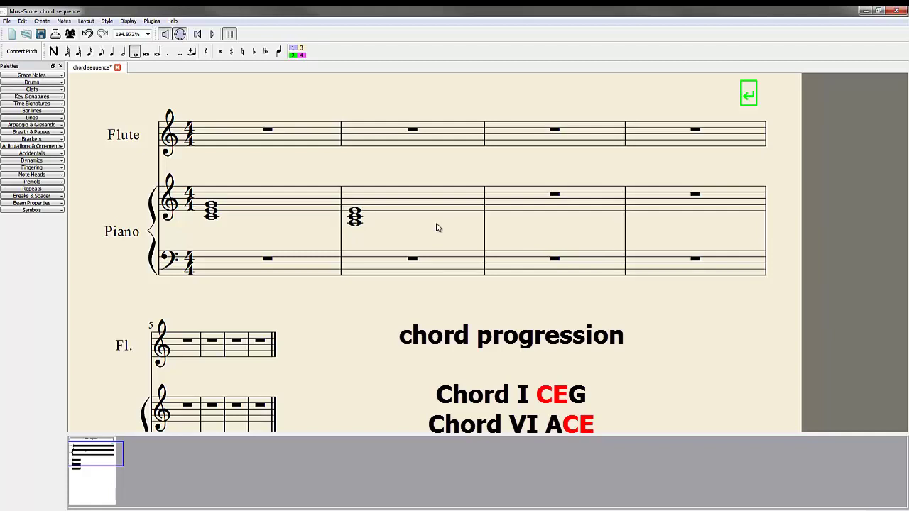
Raise the bar 2 piano chord, then lower it a semitone.
{"action": "left_click", "coordinate": [212, 216]}
{"action": "left_click", "coordinate": [370, 203]}
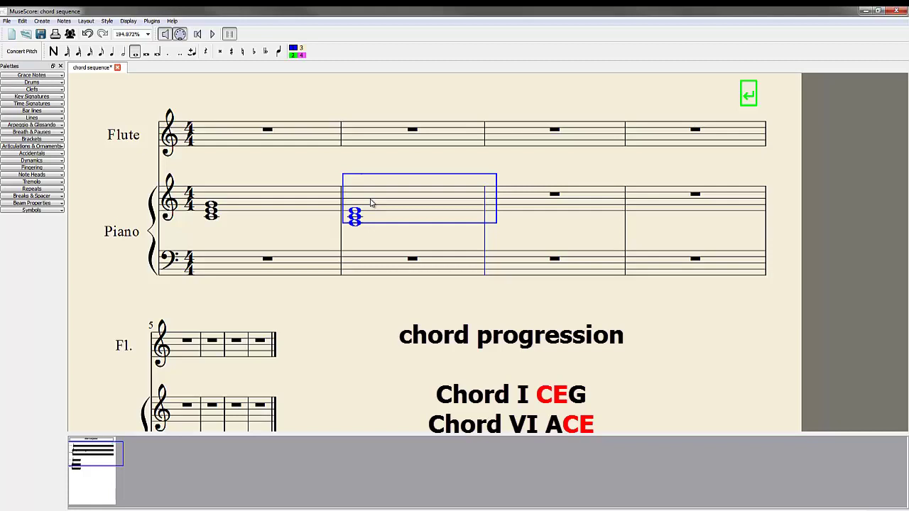
{"action": "key", "text": "Up"}
{"action": "key", "text": "Up"}
{"action": "key", "text": "Up"}
{"action": "key", "text": "Up"}
{"action": "key", "text": "Up"}
{"action": "key", "text": "Down"}
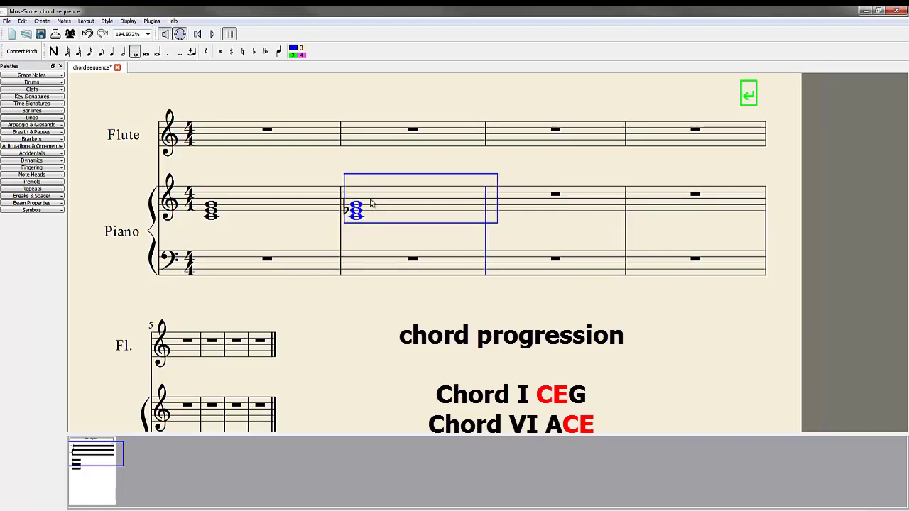
Delete the flat and drag the top note below the chord, leaving plain A–C–E.
{"action": "left_click", "coordinate": [347, 173]}
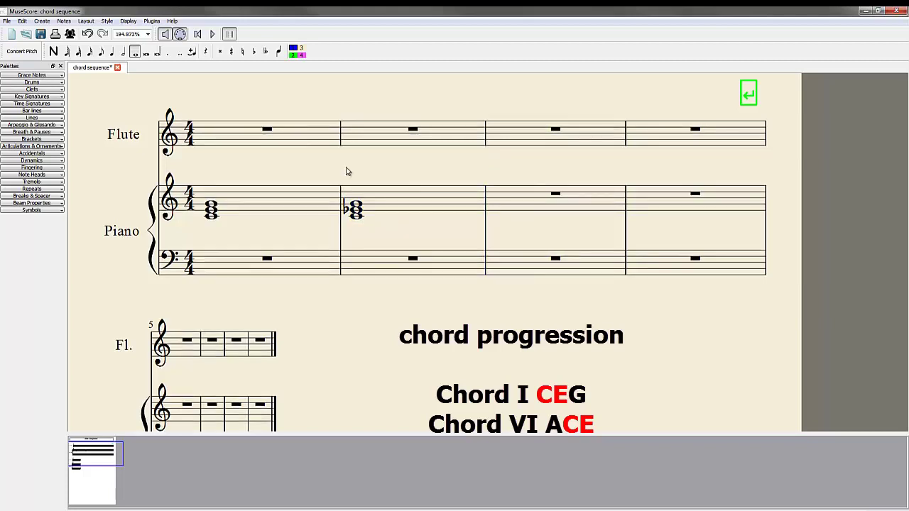
{"action": "left_click", "coordinate": [344, 210]}
{"action": "key", "text": "Delete"}
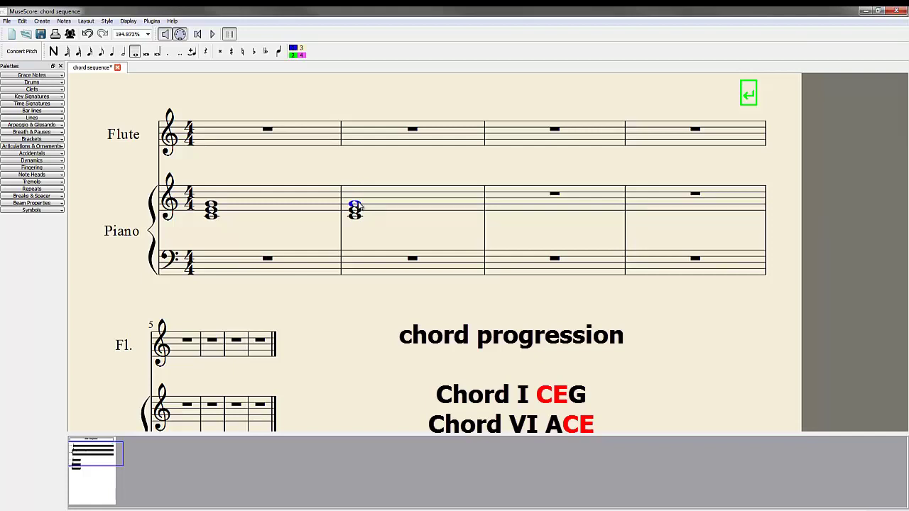
{"action": "left_click_drag", "start_coordinate": [358, 207], "coordinate": [361, 224]}
{"action": "left_click", "coordinate": [389, 239]}
Select piano bars 1 through 4 in turn, then clear the selection.
{"action": "left_click", "coordinate": [240, 201]}
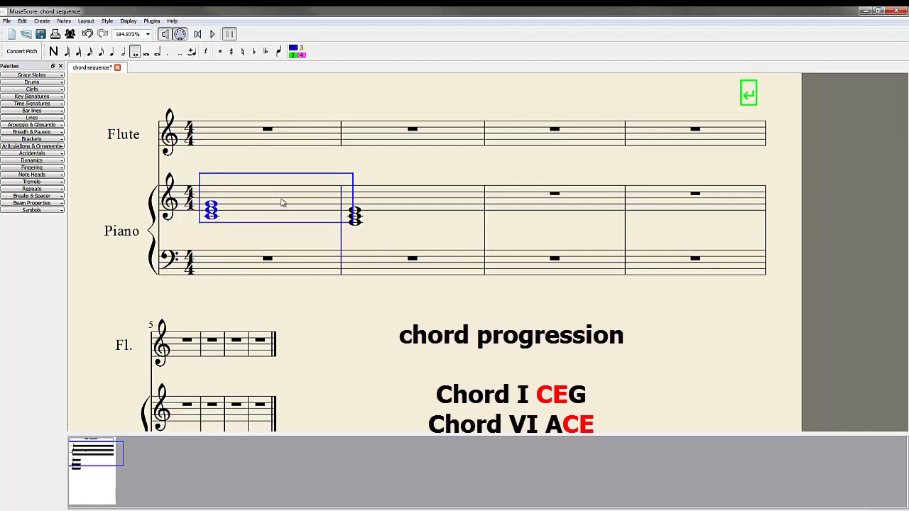
{"action": "left_click", "coordinate": [396, 206]}
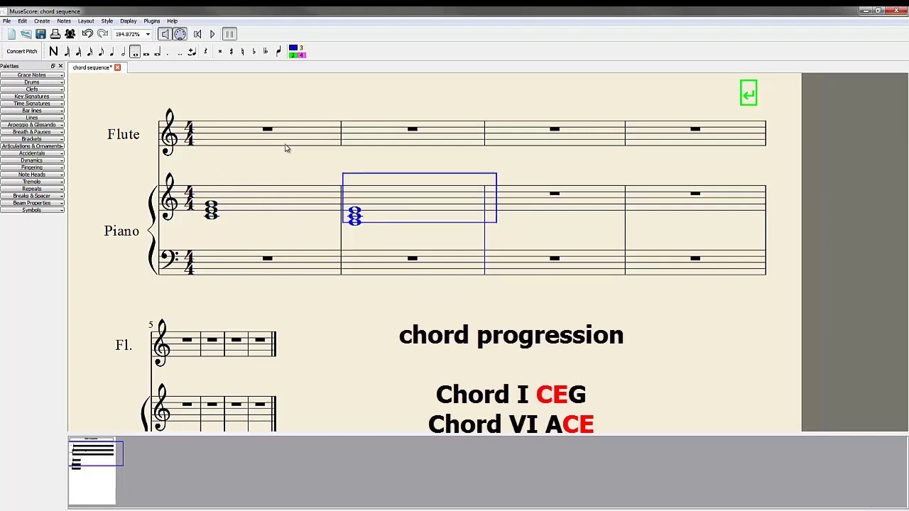
{"action": "left_click", "coordinate": [525, 206]}
{"action": "left_click", "coordinate": [696, 206]}
{"action": "left_click", "coordinate": [436, 166]}
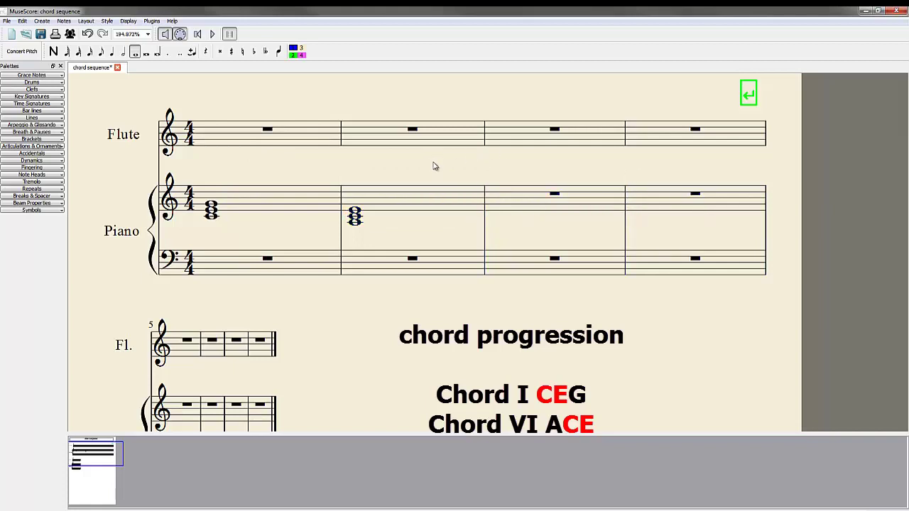
Select piano bars 1–2 and repeat their C major and A minor chords into bars 3–4.
{"action": "left_click", "coordinate": [243, 207]}
{"action": "left_click", "coordinate": [426, 205], "text": "shift"}
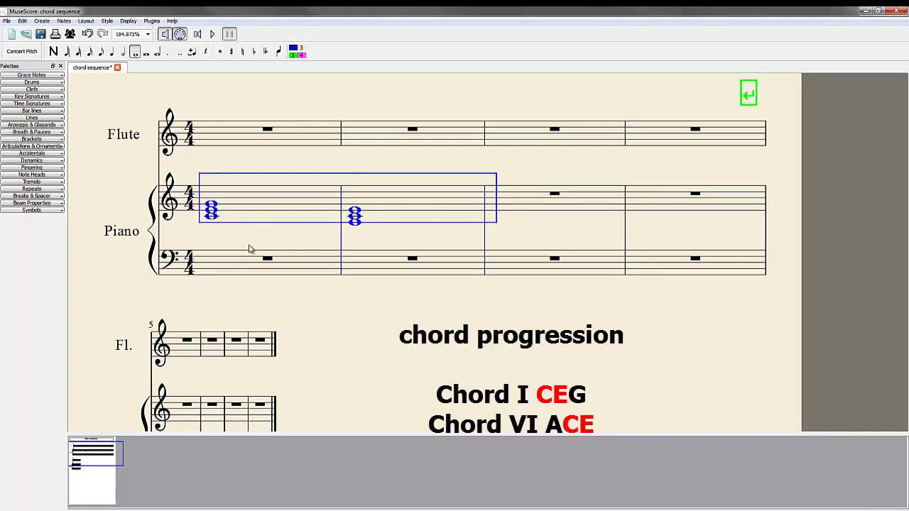
{"action": "key", "text": "r"}
{"action": "left_click", "coordinate": [328, 176]}
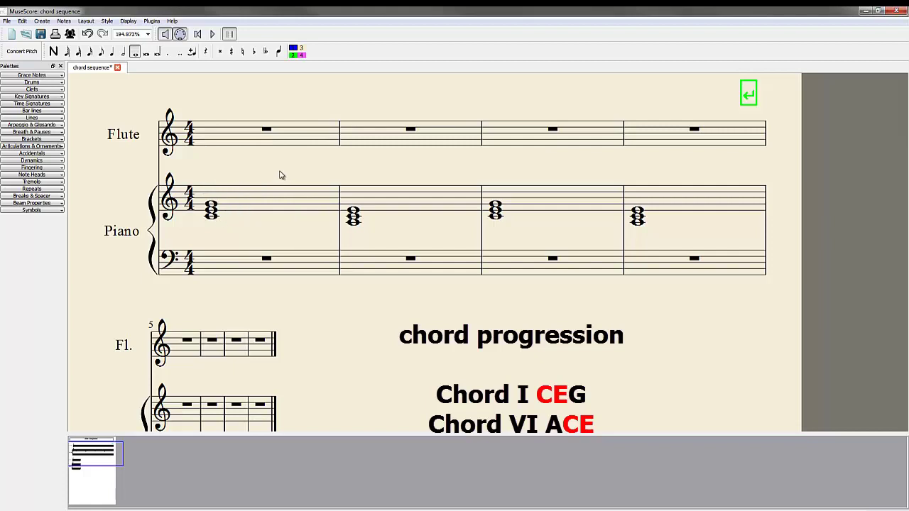
Select the four piano treble chords C major, A minor, C major, A minor in bars 1–4.
{"action": "left_click_drag", "start_coordinate": [279, 175], "coordinate": [267, 227]}
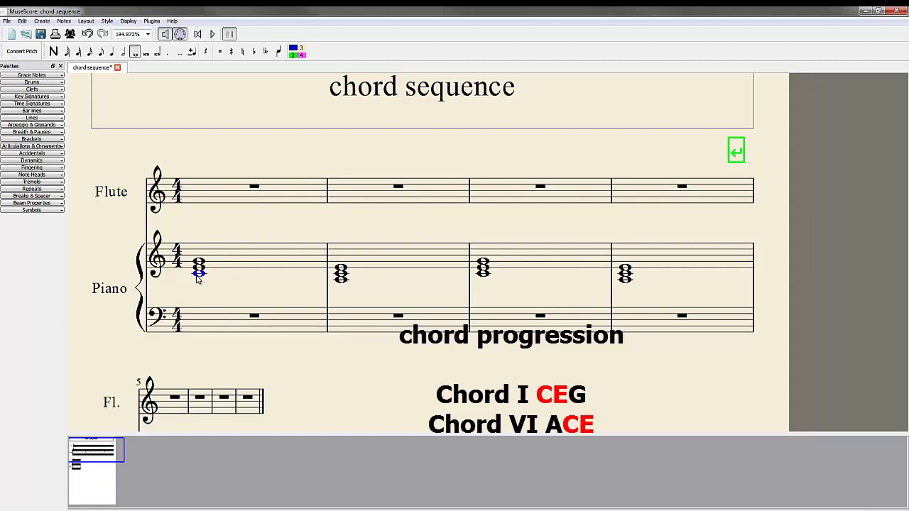
{"action": "left_click", "coordinate": [199, 283]}
{"action": "left_click", "coordinate": [342, 273], "text": "ctrl"}
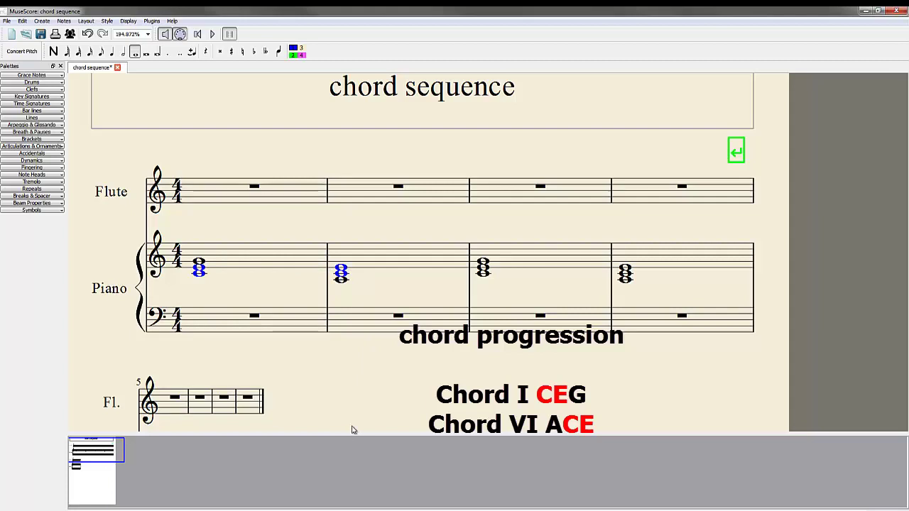
{"action": "left_click", "coordinate": [483, 274], "text": "ctrl"}
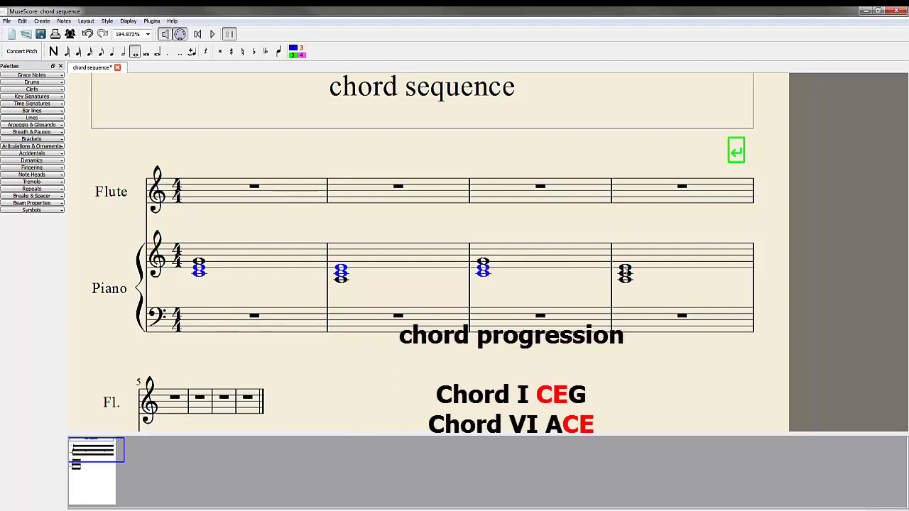
{"action": "left_click", "coordinate": [627, 274], "text": "ctrl"}
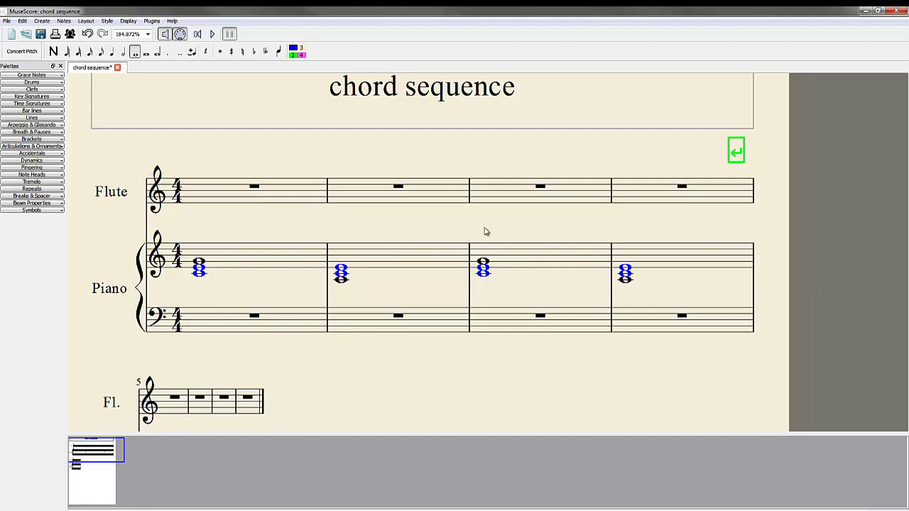
{"action": "left_click_drag", "start_coordinate": [507, 233], "coordinate": [499, 266]}
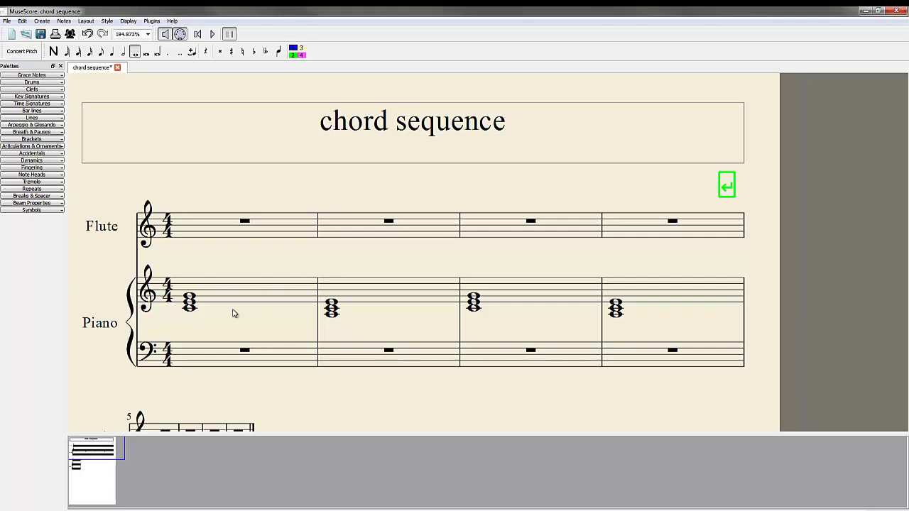
{"action": "left_click_drag", "start_coordinate": [244, 264], "coordinate": [248, 251]}
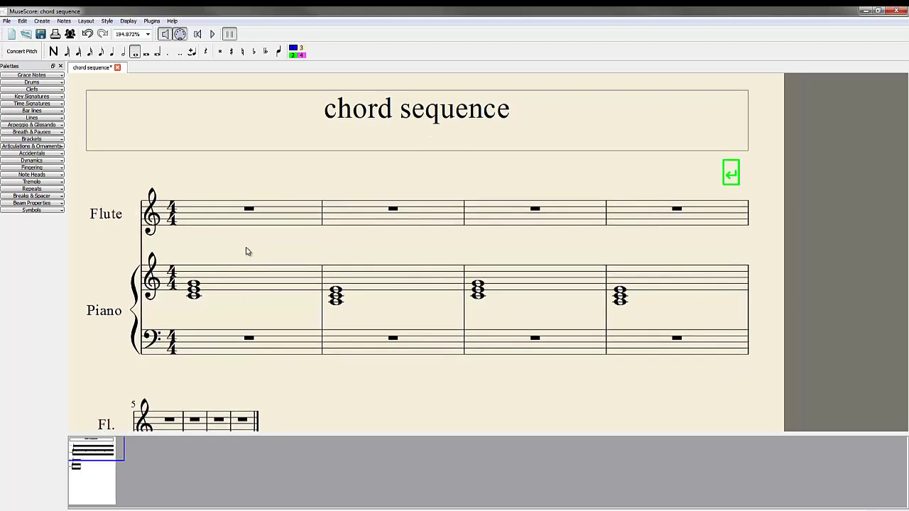
{"action": "left_click", "coordinate": [198, 302]}
{"action": "left_click", "coordinate": [196, 297]}
{"action": "left_click", "coordinate": [336, 299], "text": "ctrl"}
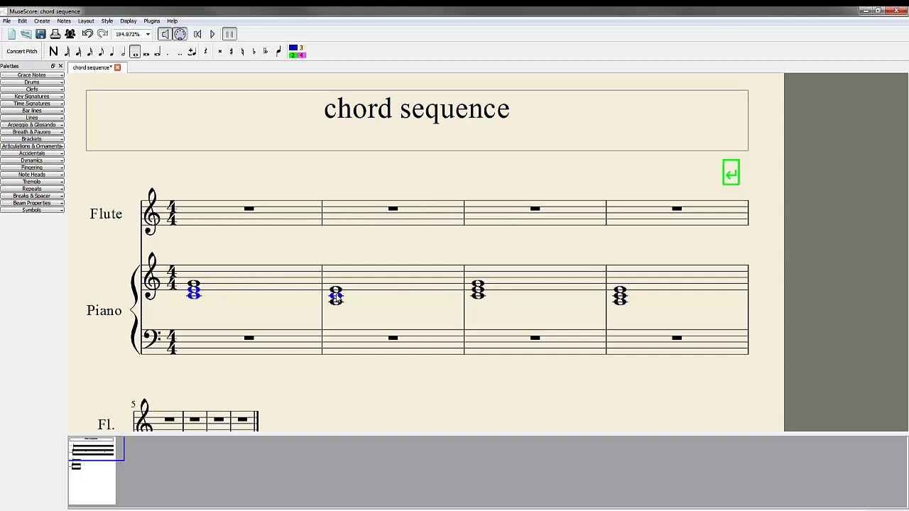